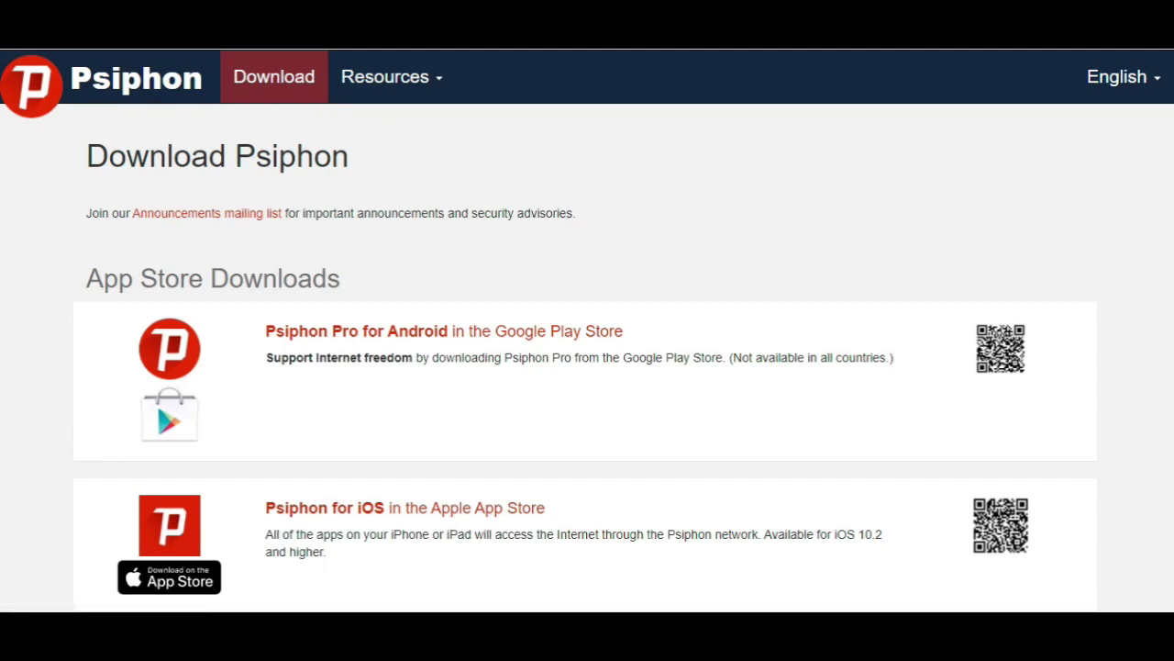
Scroll the Psiphon website down to the Direct Downloads section for Psiphon for Windows.
scroll(1171, 346, down, 1)
scroll(1171, 346, down, 1)
scroll(1170, 346, down, 1)
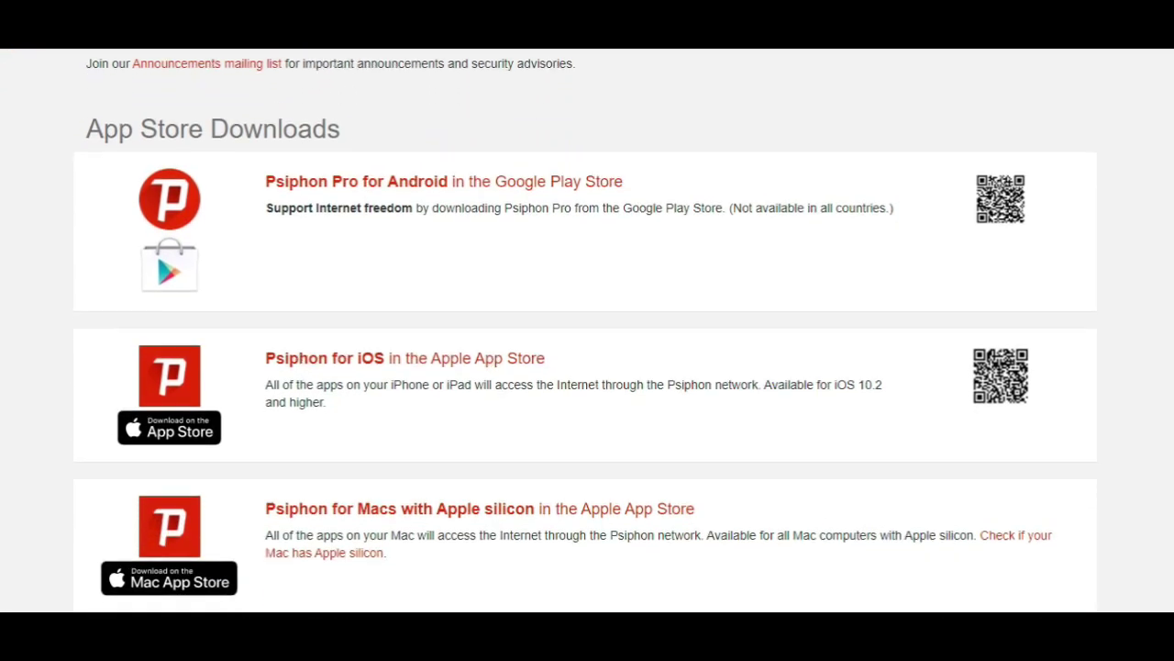
scroll(1171, 346, down, 2)
scroll(1165, 385, down, 3)
scroll(1162, 431, down, 2)
scroll(1161, 468, down, 1)
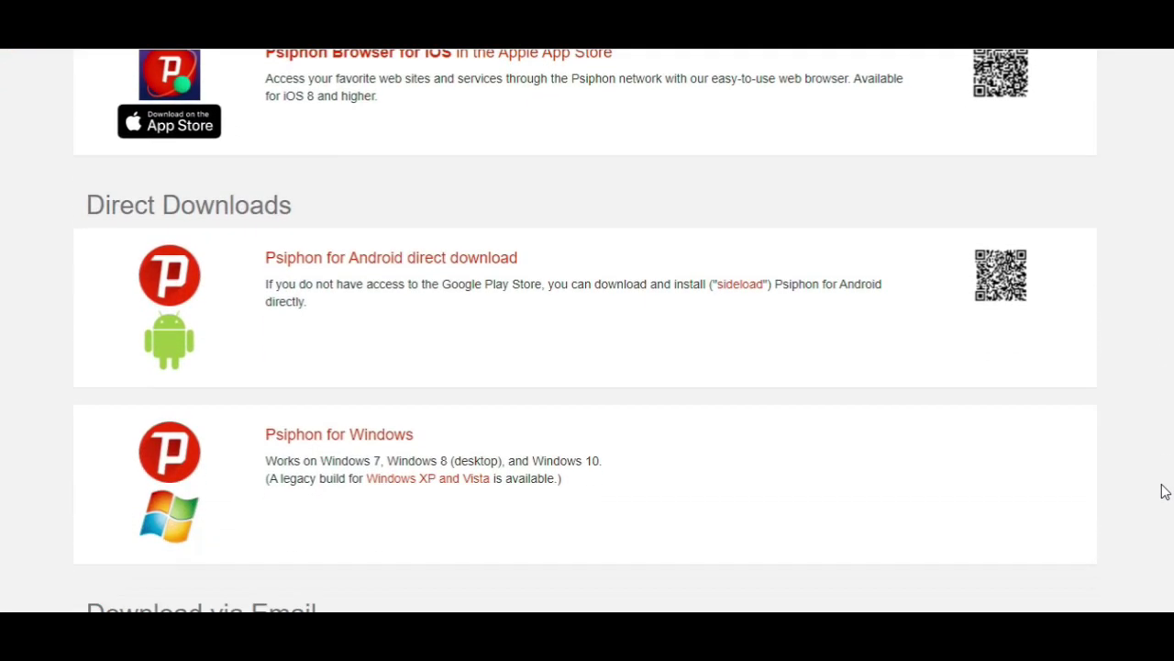
scroll(1163, 504, down, 1)
scroll(1165, 518, down, 1)
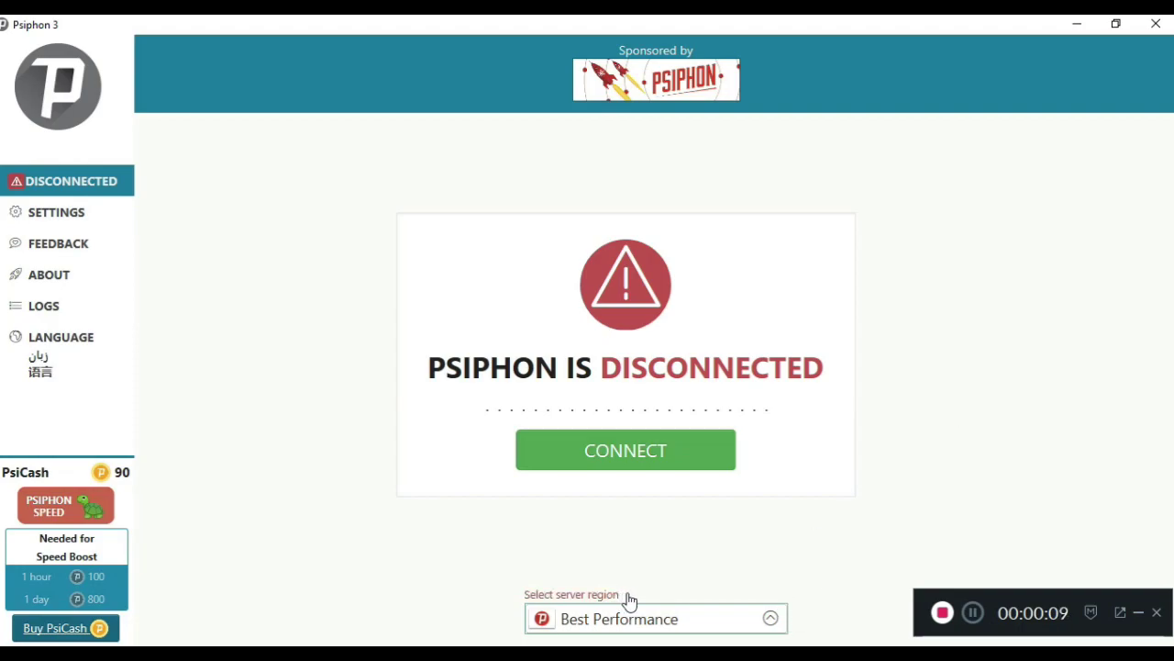
Set Psiphon 3's server region to United States and connect.
drag(627, 596, 537, 598)
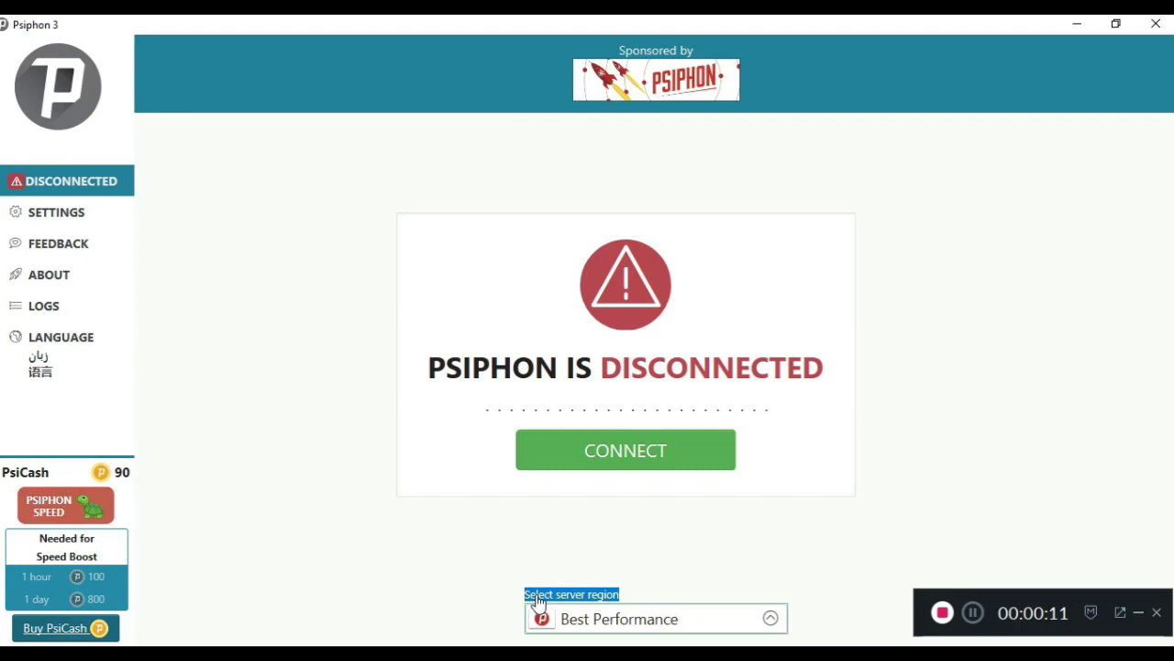
click(779, 567)
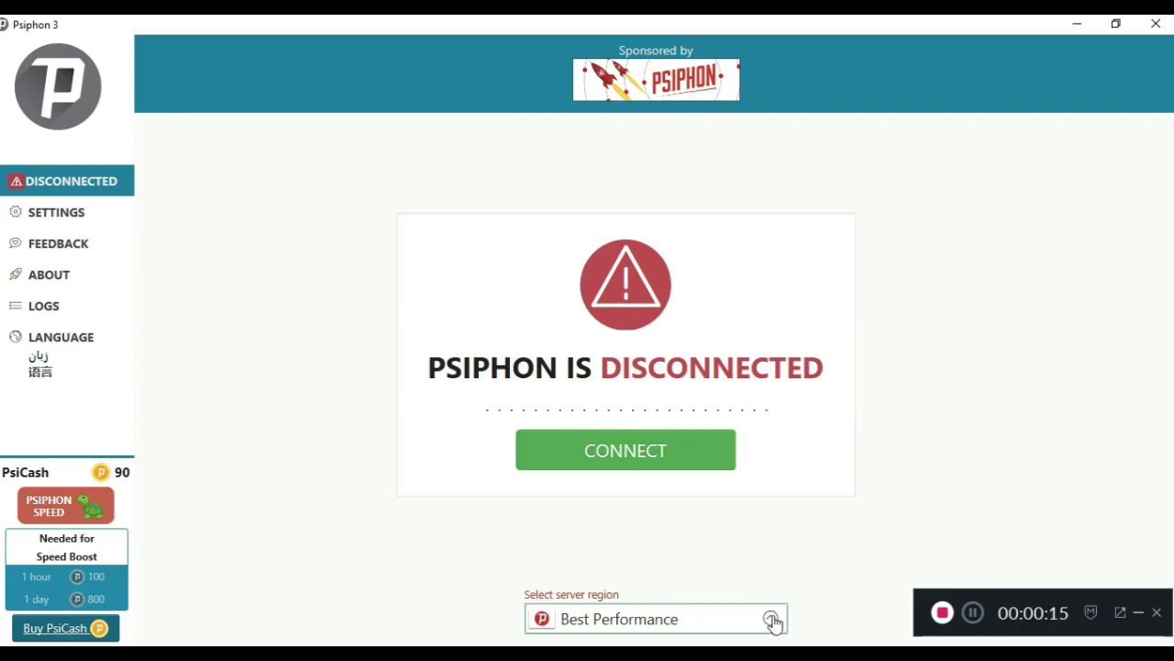
click(772, 619)
drag(783, 475, 773, 587)
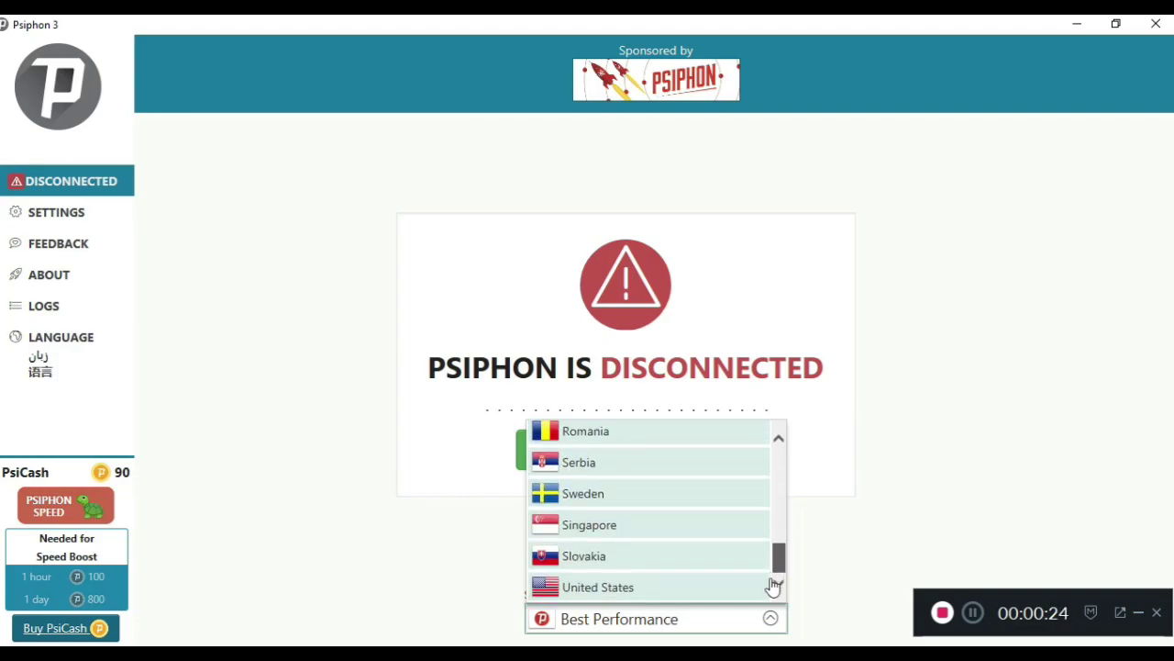
click(668, 588)
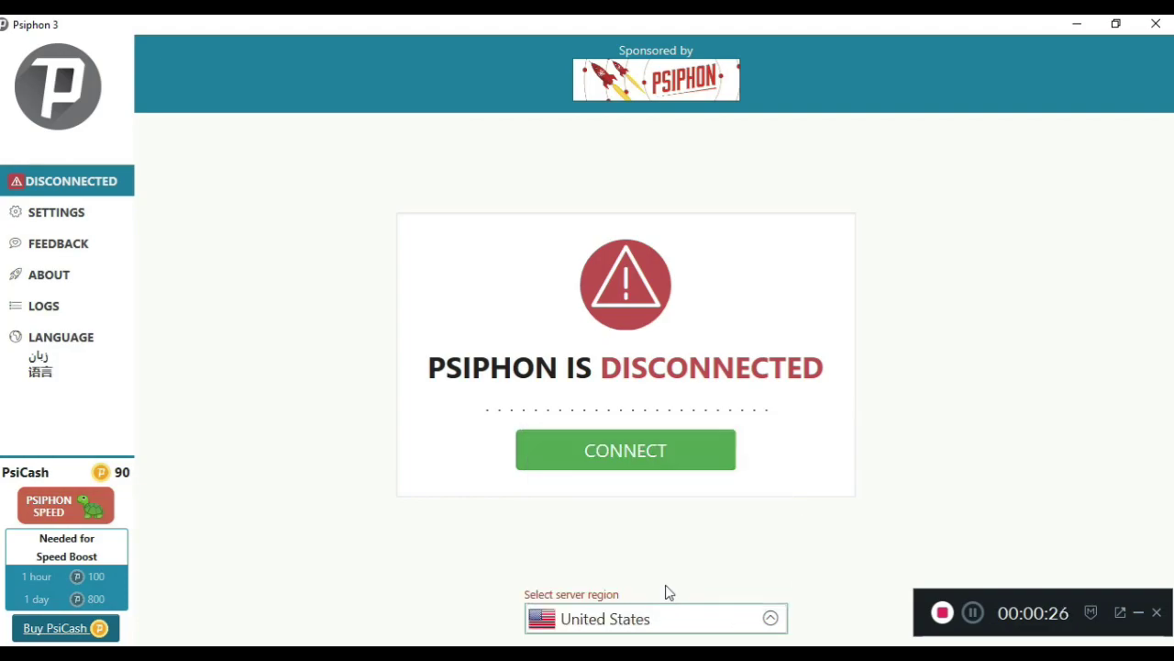
click(702, 458)
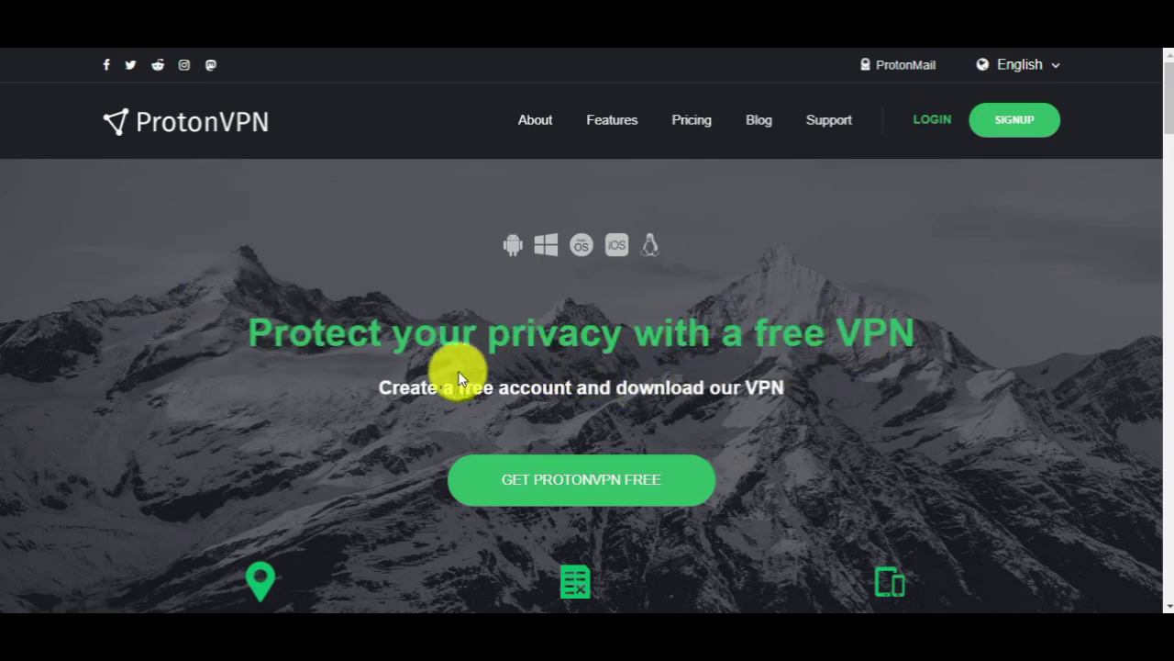
Point out ProtonVPN's free-account tagline and open the sign-up page showing the Free plan.
mouse_move(376, 389)
mouse_down()
mouse_move(689, 375)
mouse_move(823, 384)
mouse_up()
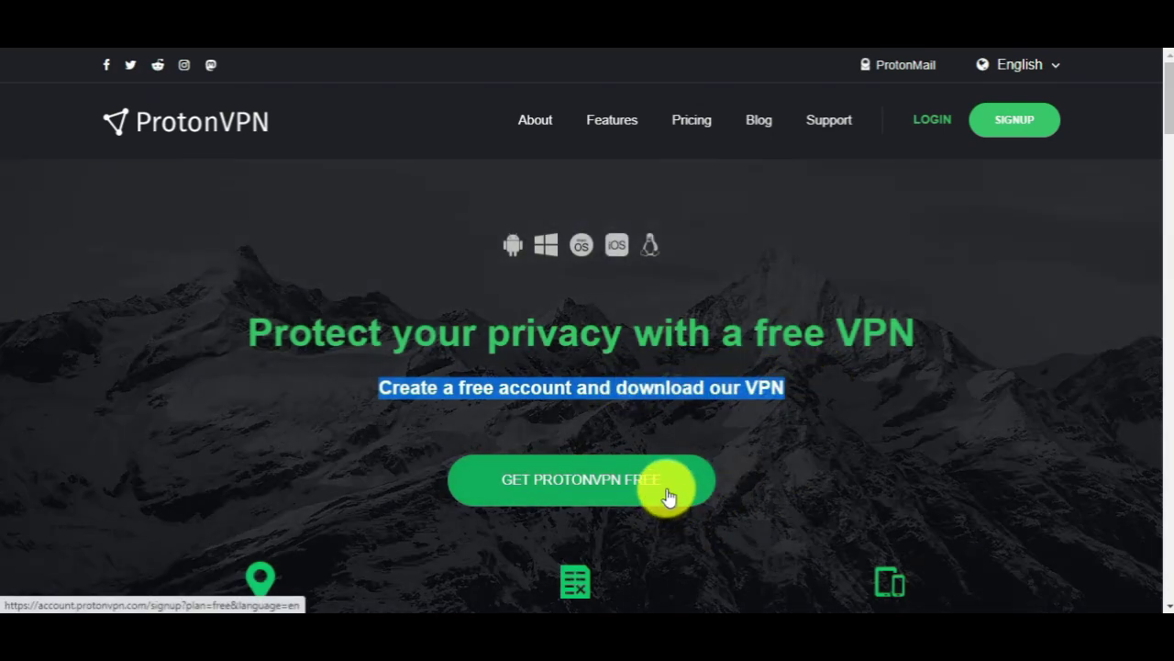
click(668, 496)
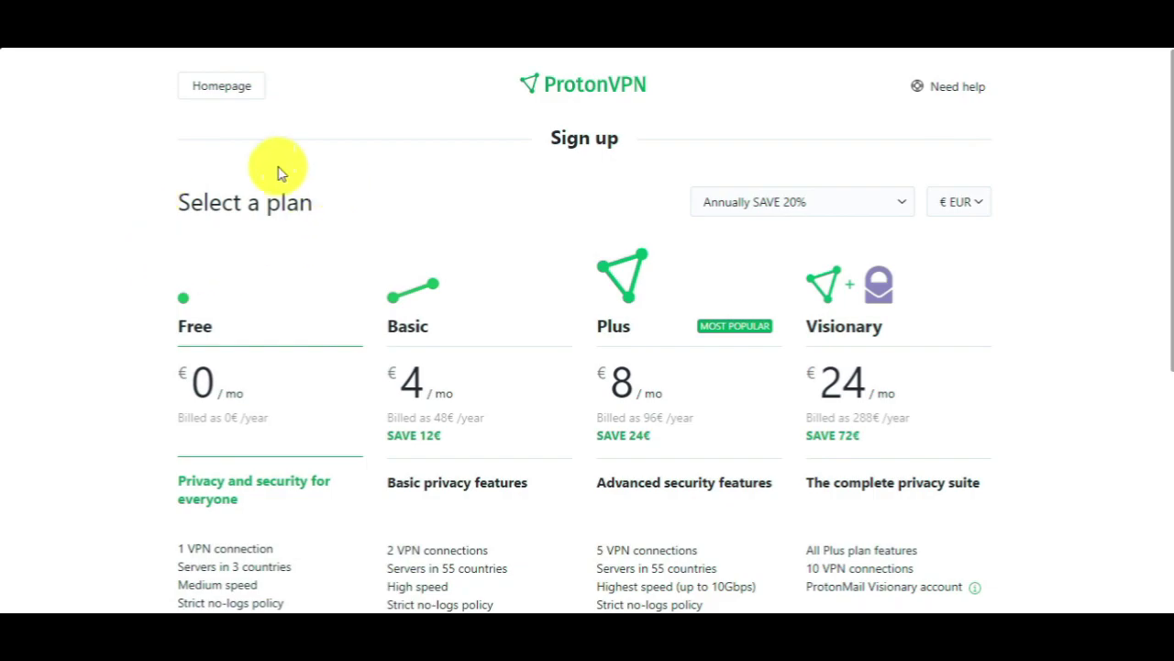
triple_click(183, 328)
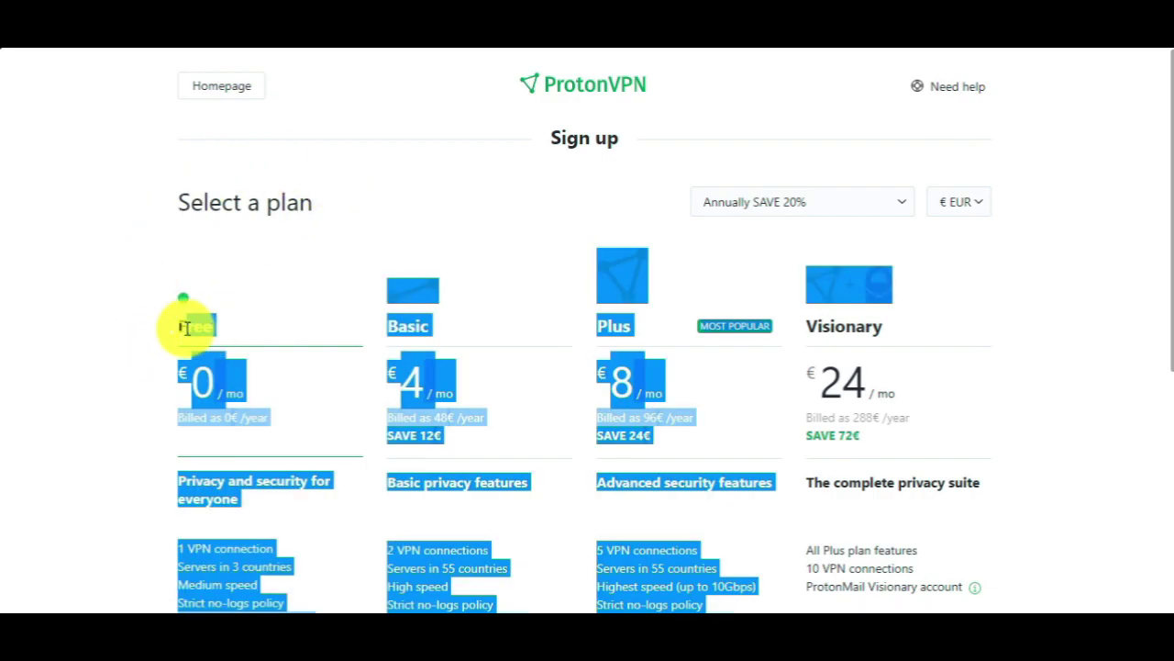
click(177, 334)
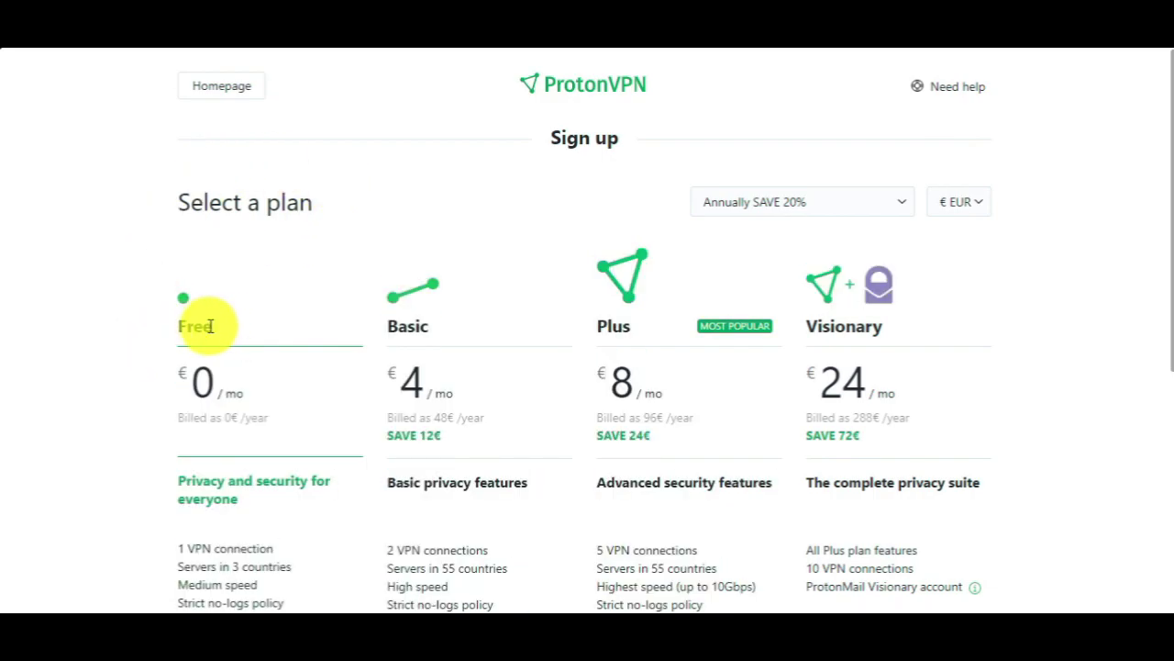
Review the Free plan's feature list and choose it to reach the Create an account form.
scroll(262, 269, down, 1)
scroll(294, 249, down, 1)
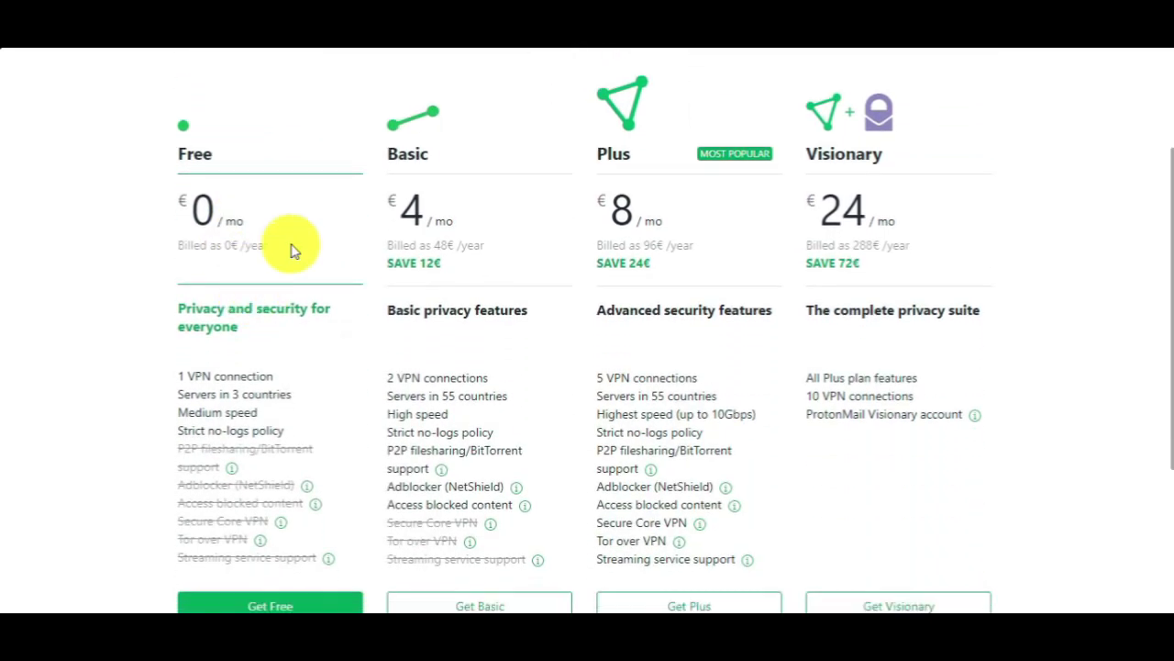
scroll(303, 236, down, 2)
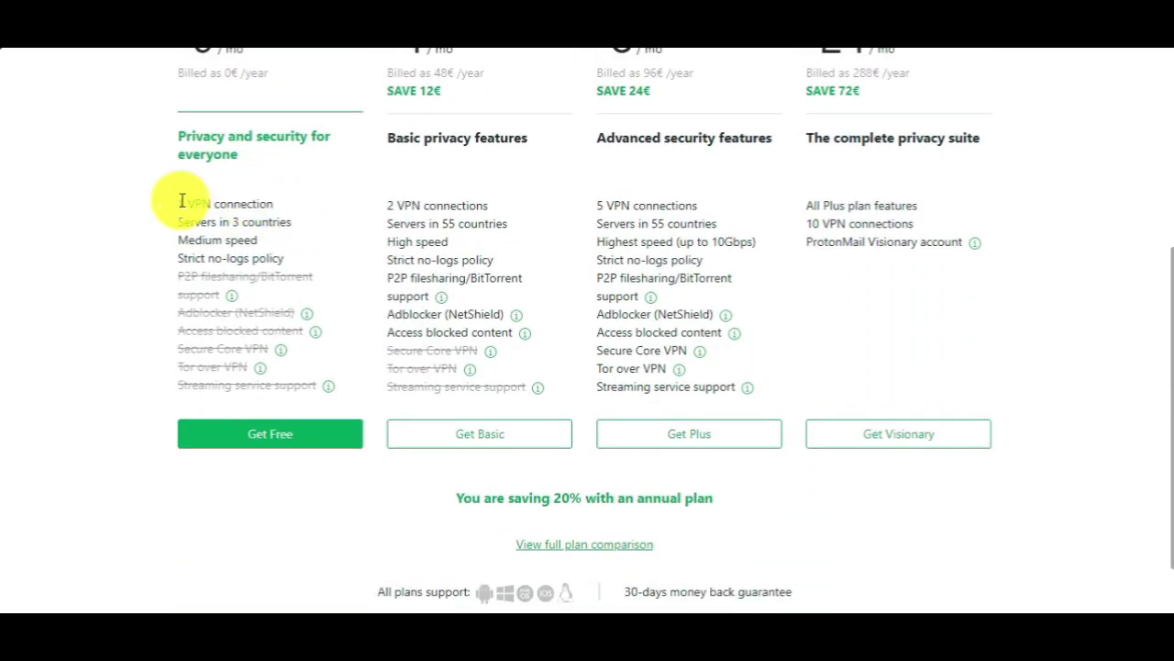
mouse_move(179, 203)
mouse_down()
mouse_move(275, 201)
mouse_move(293, 217)
mouse_move(290, 259)
mouse_up()
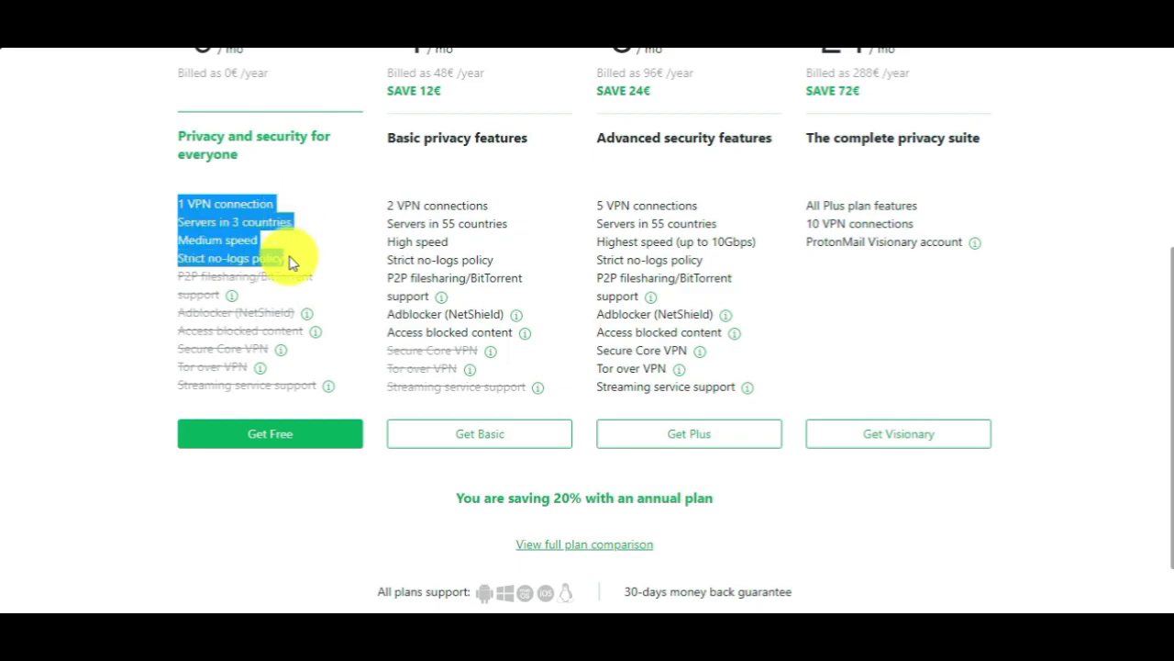
click(113, 265)
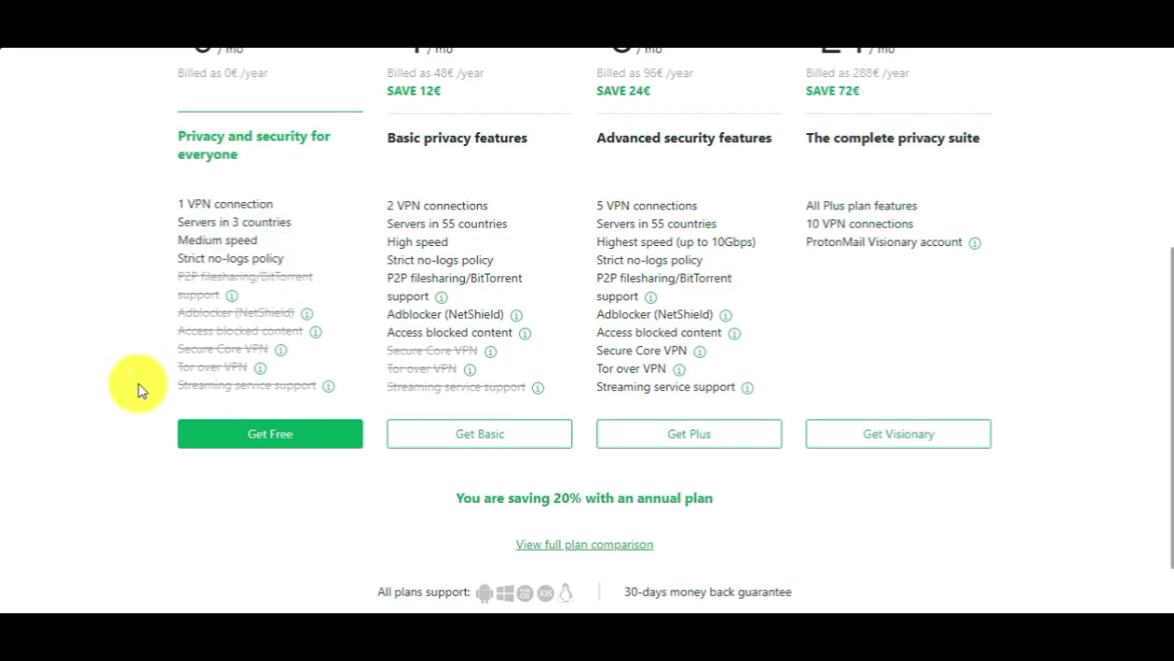
click(264, 446)
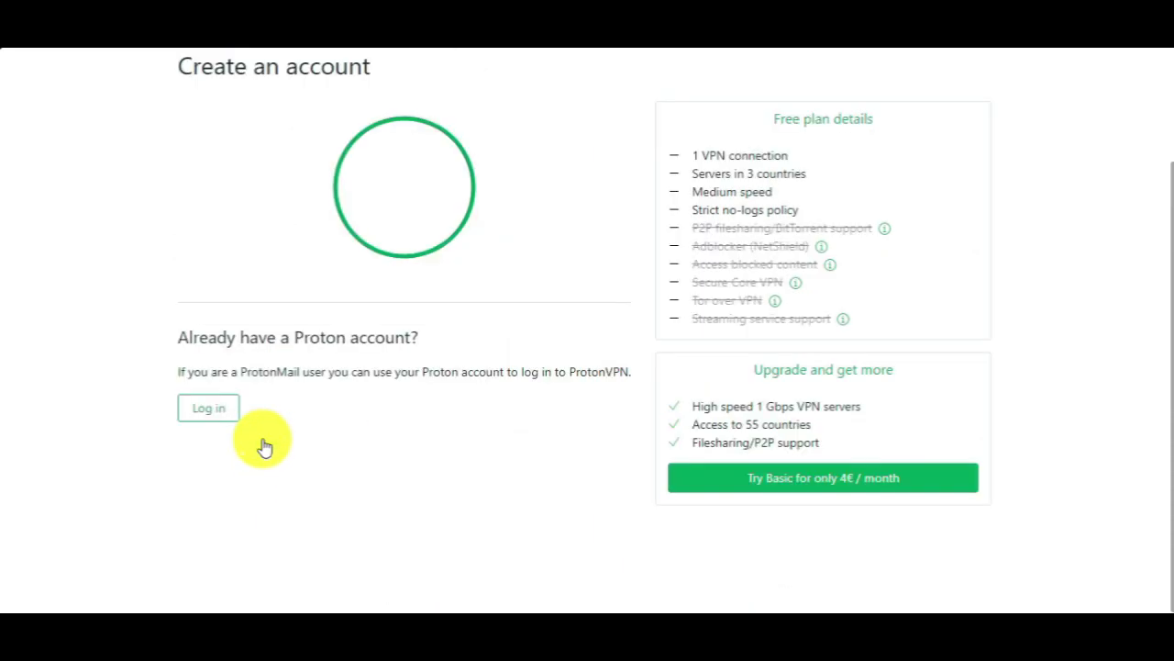
scroll(450, 418, down, 2)
scroll(603, 354, up, 3)
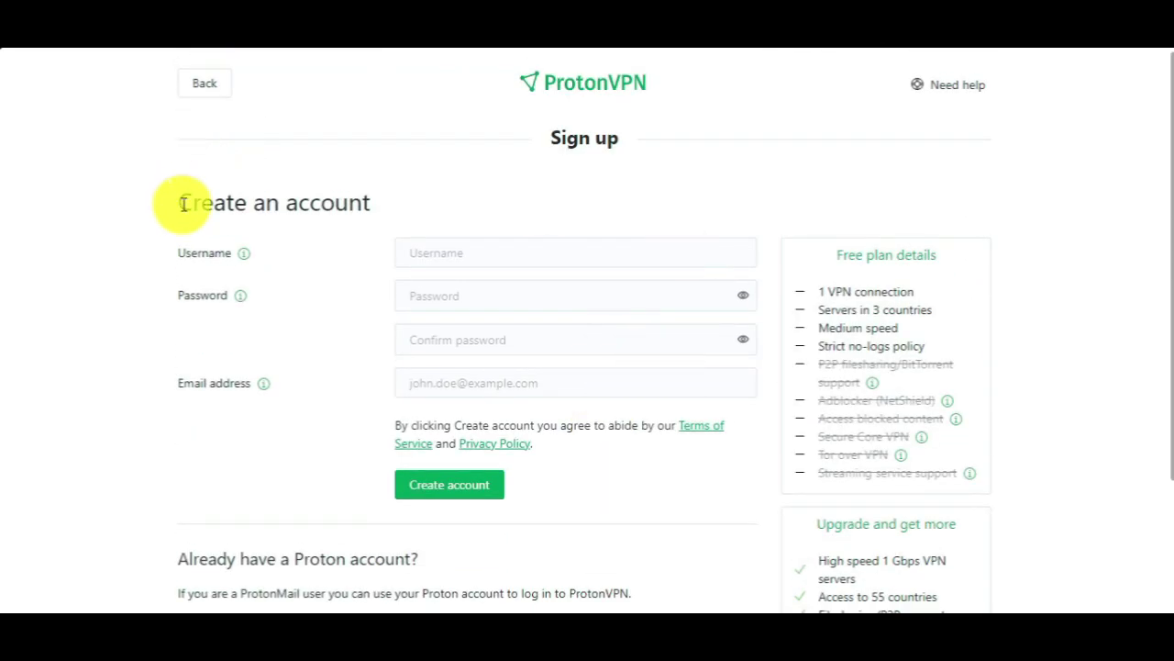
drag(181, 194, 377, 207)
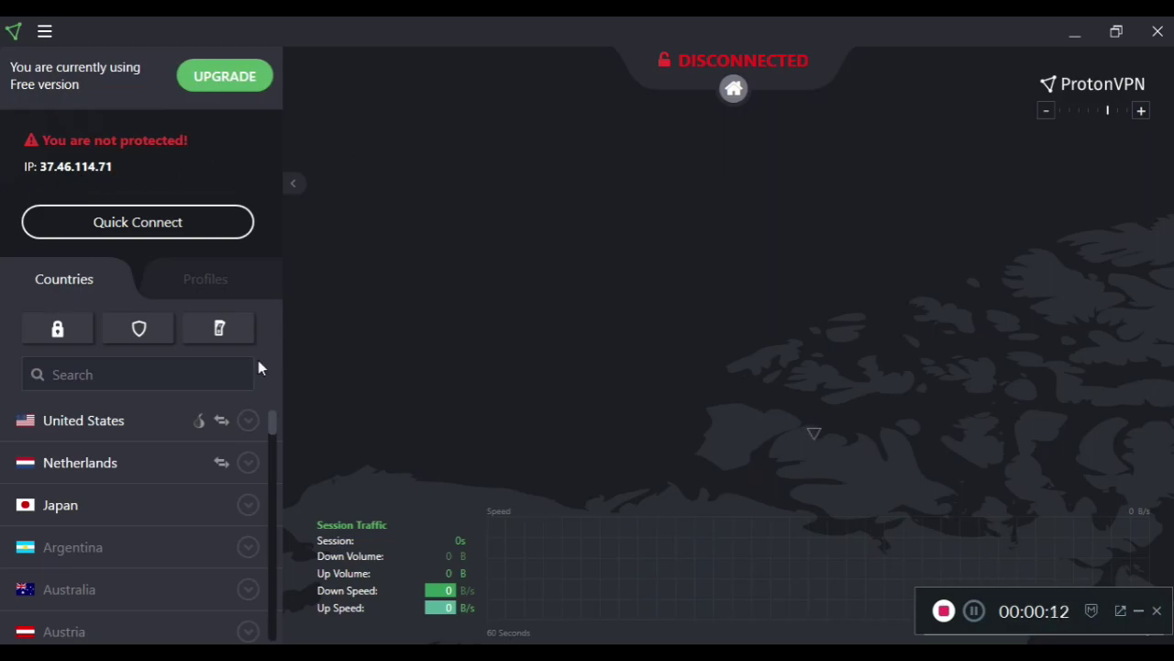
Connect ProtonVPN to the free United States server US-FREE#4.
mouse_move(274, 421)
mouse_down()
mouse_move(263, 560)
mouse_move(277, 419)
mouse_up()
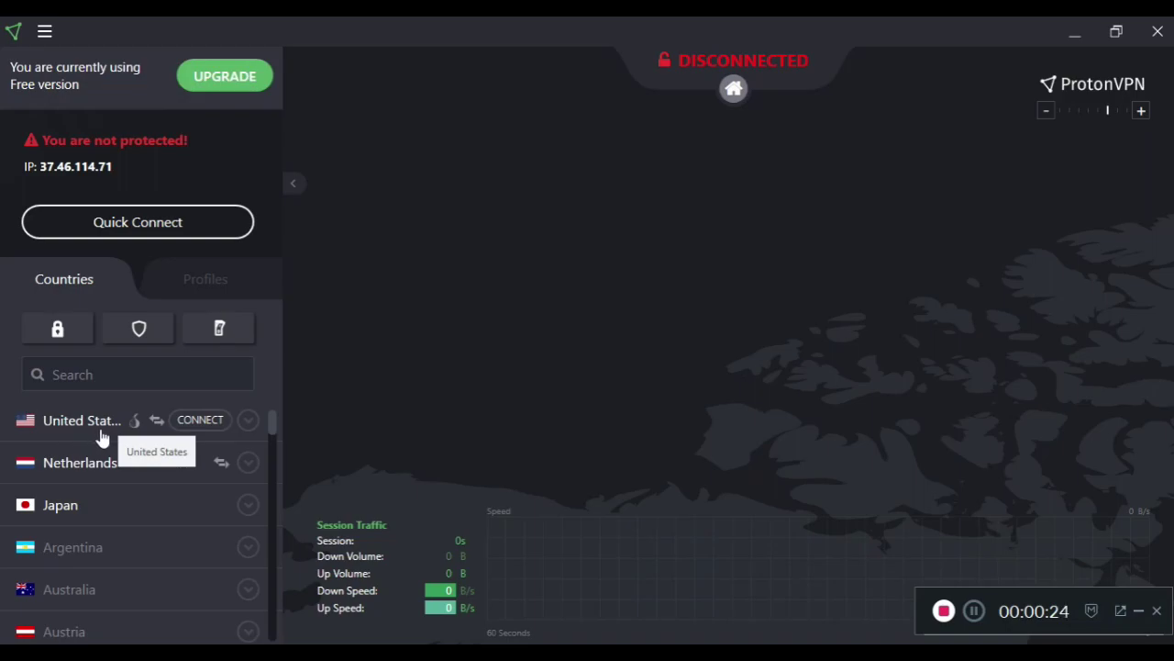
click(202, 422)
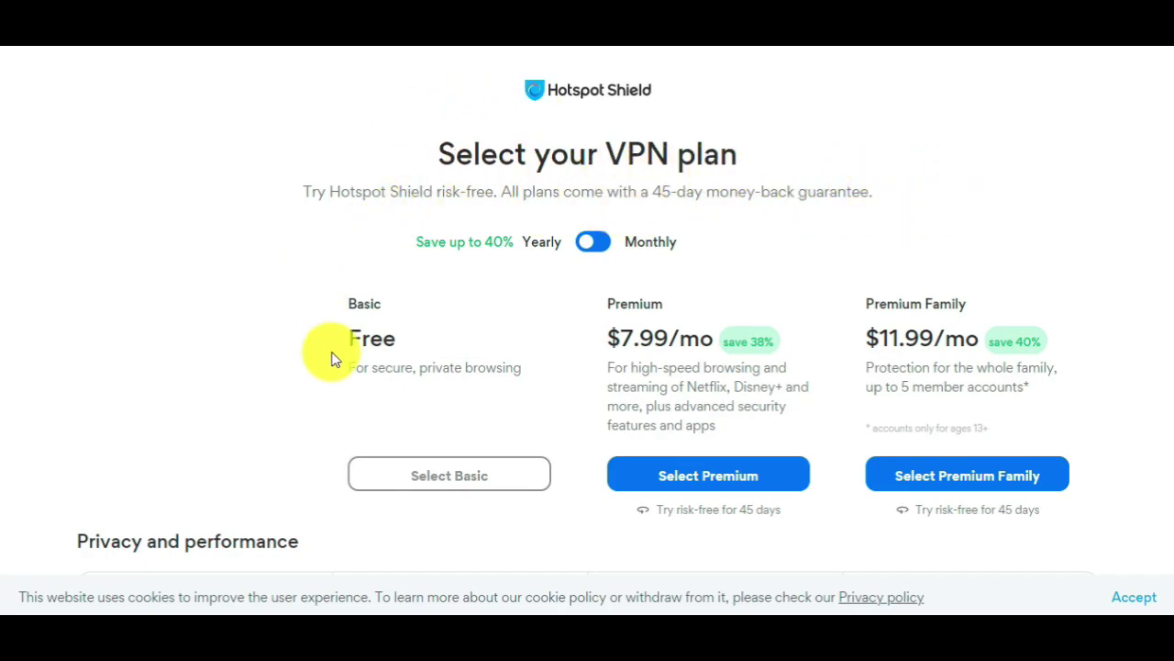
Highlight the Free price of Hotspot Shield's Basic plan.
drag(349, 334, 429, 339)
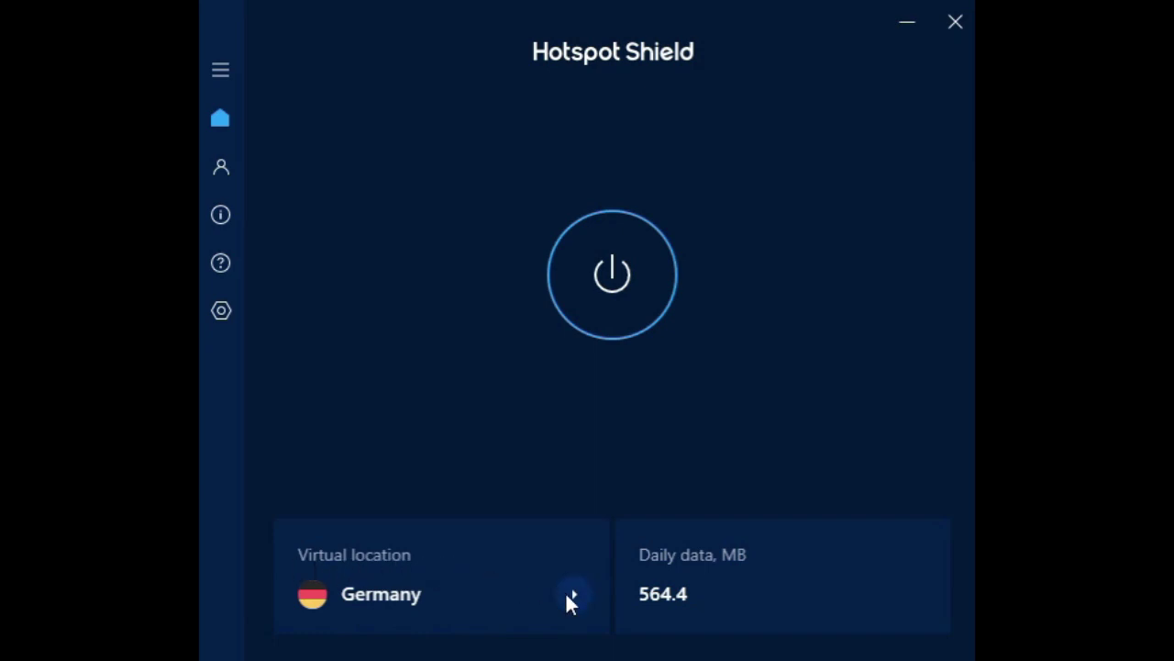
Change Hotspot Shield's virtual location to Automatic United States and connect.
click(571, 596)
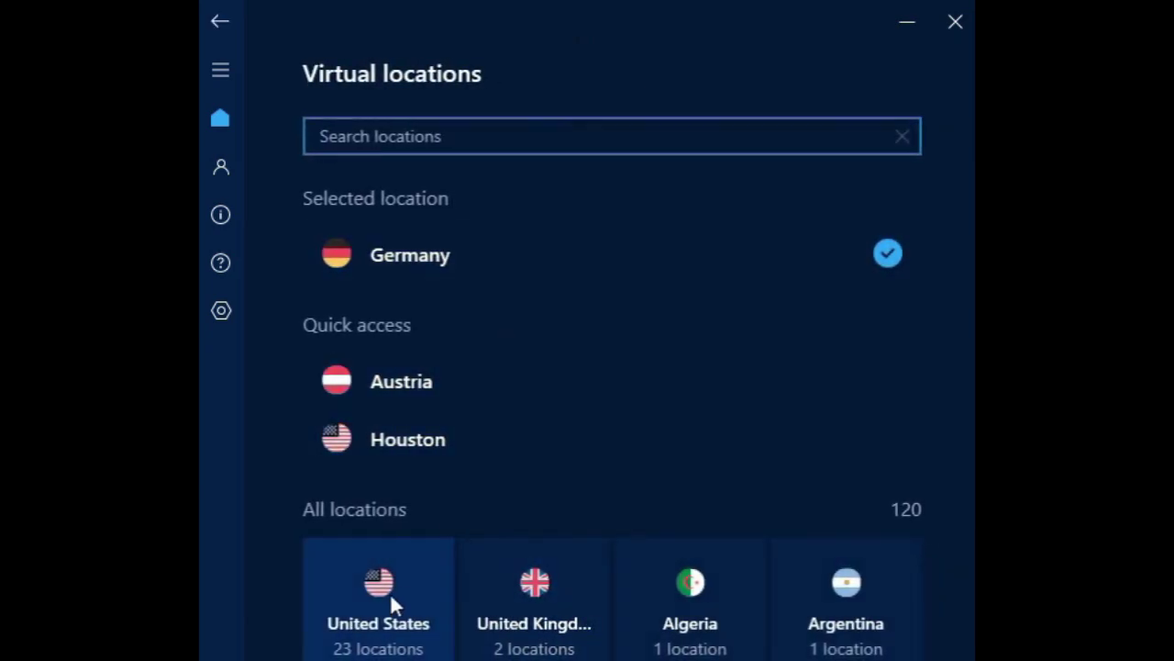
click(416, 598)
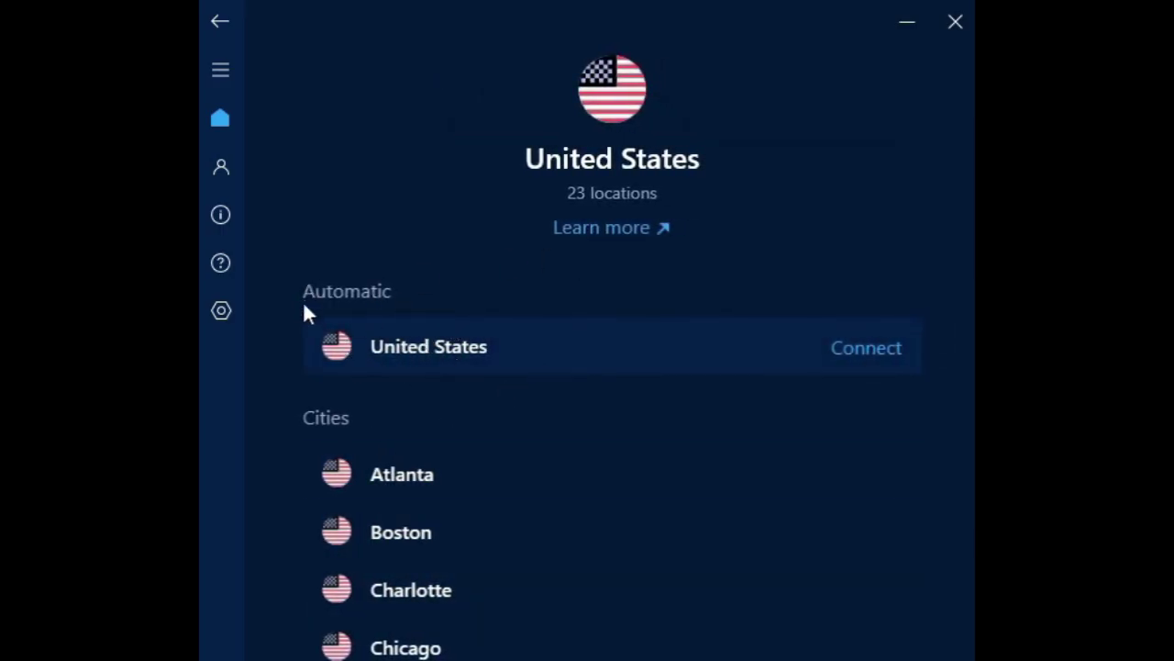
scroll(561, 471, down, 1)
scroll(562, 472, down, 3)
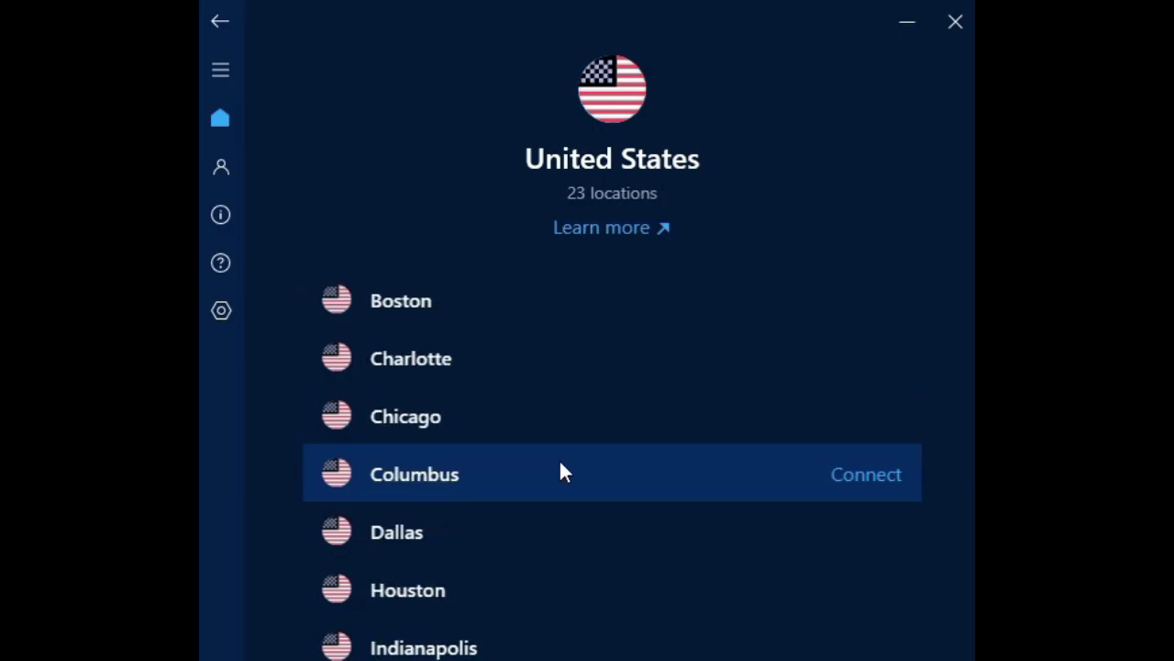
scroll(562, 472, up, 1)
scroll(561, 471, up, 3)
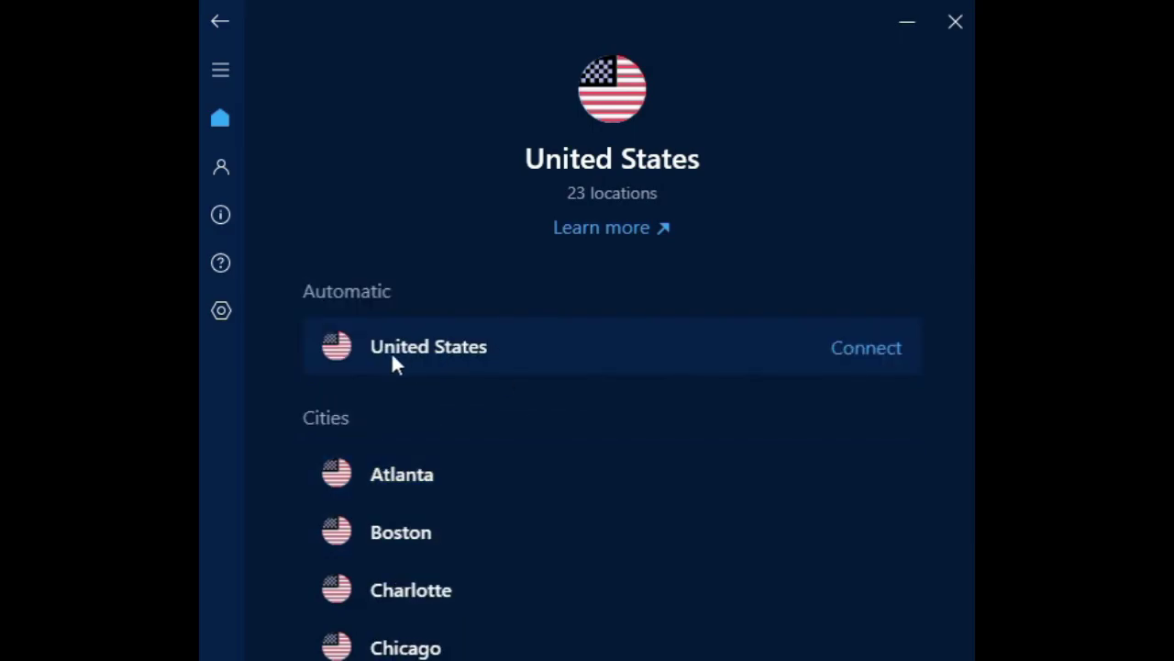
click(866, 349)
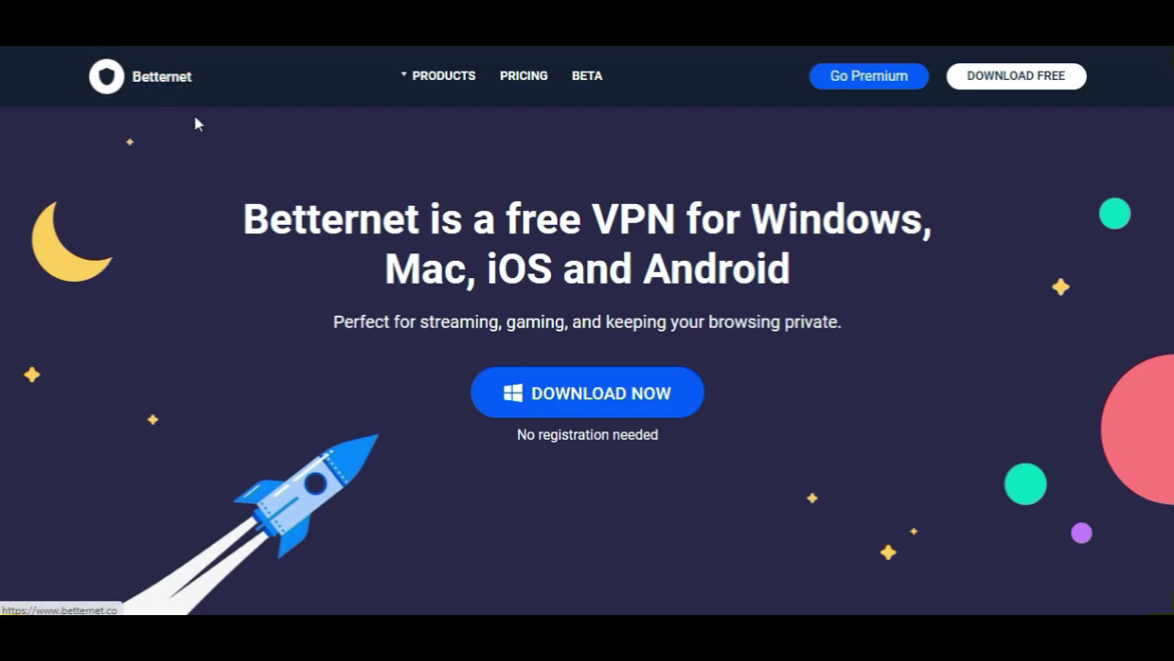
Download the free Betternet Windows installer, overwriting the earlier copy.
click(1041, 83)
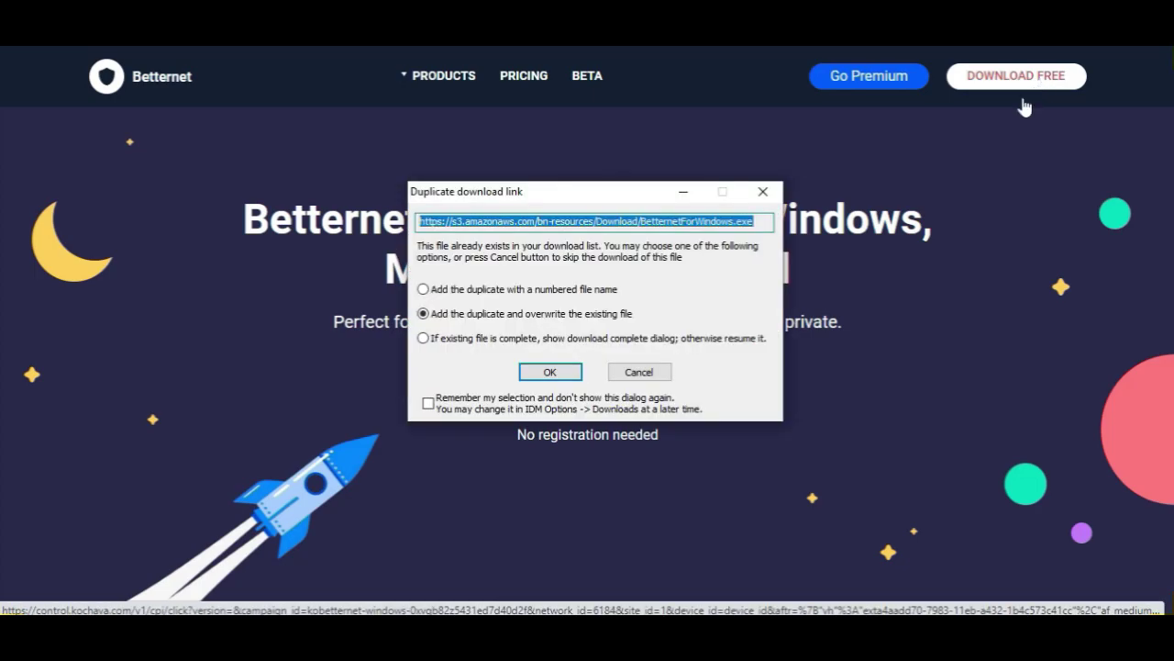
click(549, 373)
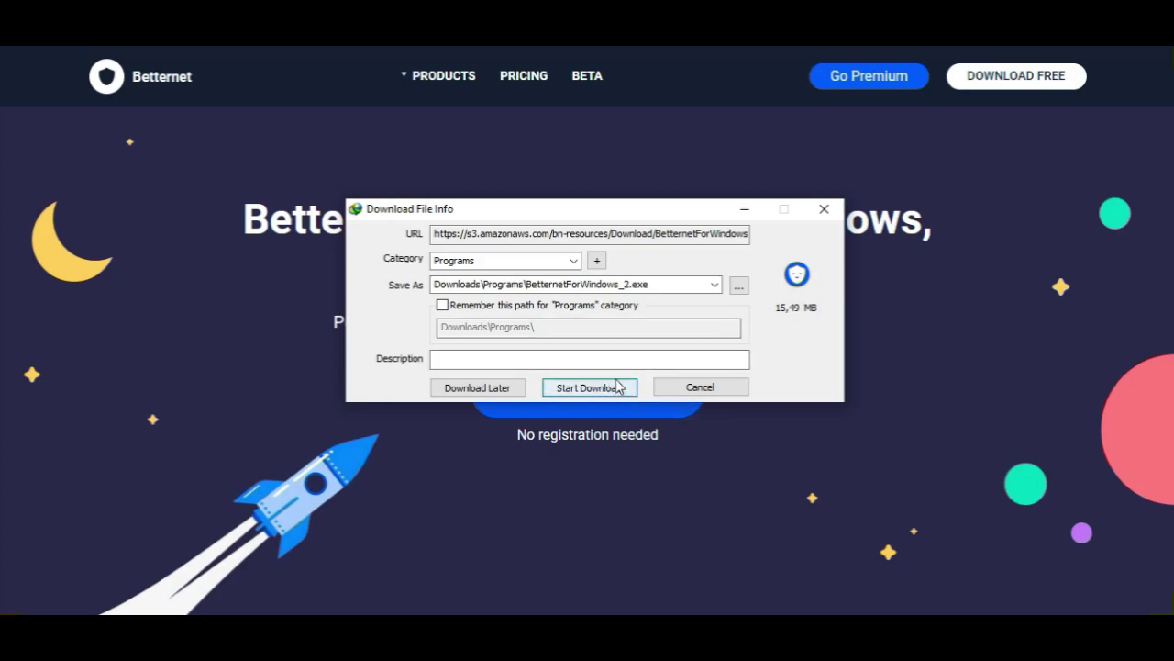
click(619, 392)
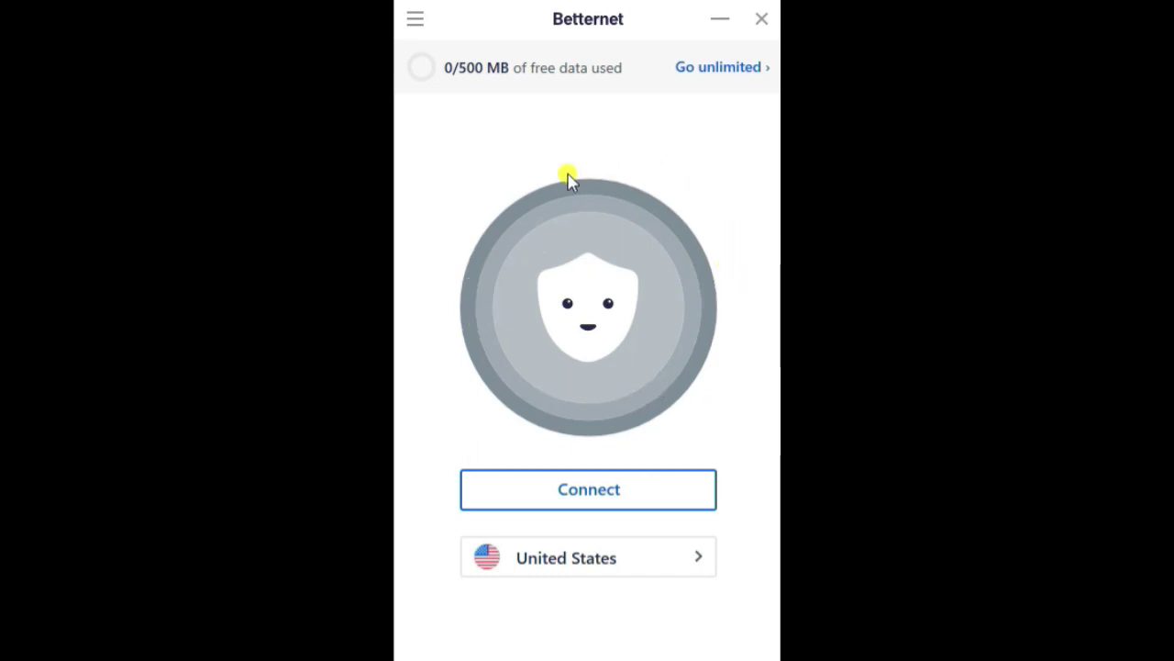
Browse Betternet's virtual locations list, then connect through the United States location.
click(709, 558)
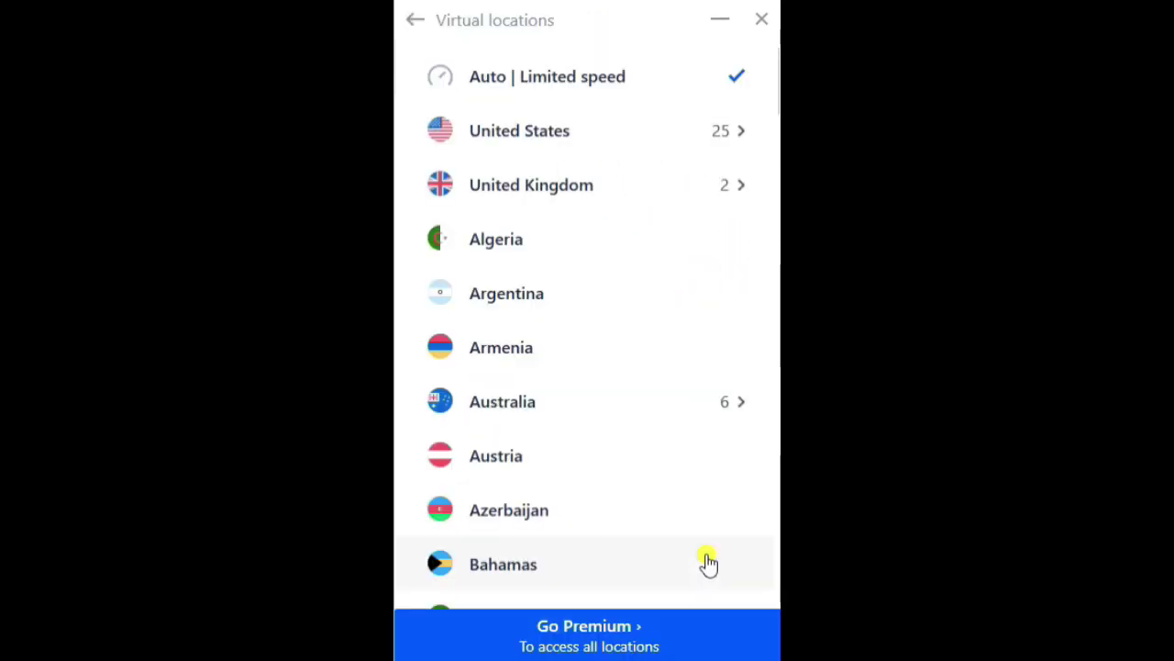
scroll(587, 348, down, 2)
scroll(575, 351, down, 2)
scroll(576, 351, down, 3)
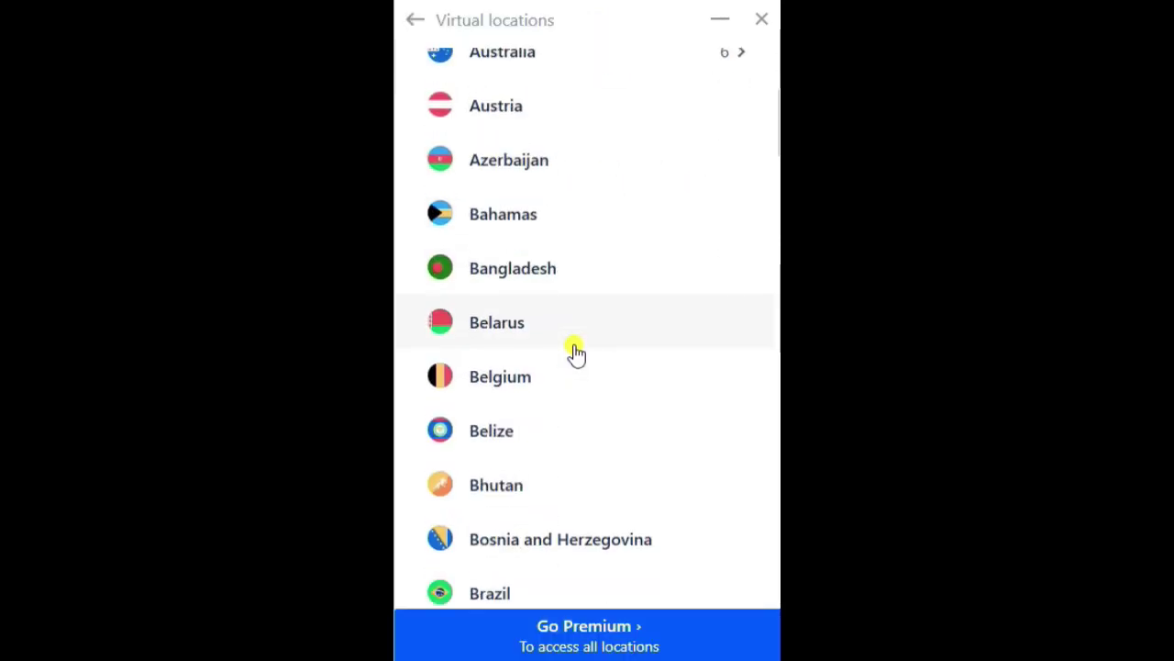
scroll(575, 351, down, 1)
scroll(574, 346, up, 3)
scroll(561, 294, up, 5)
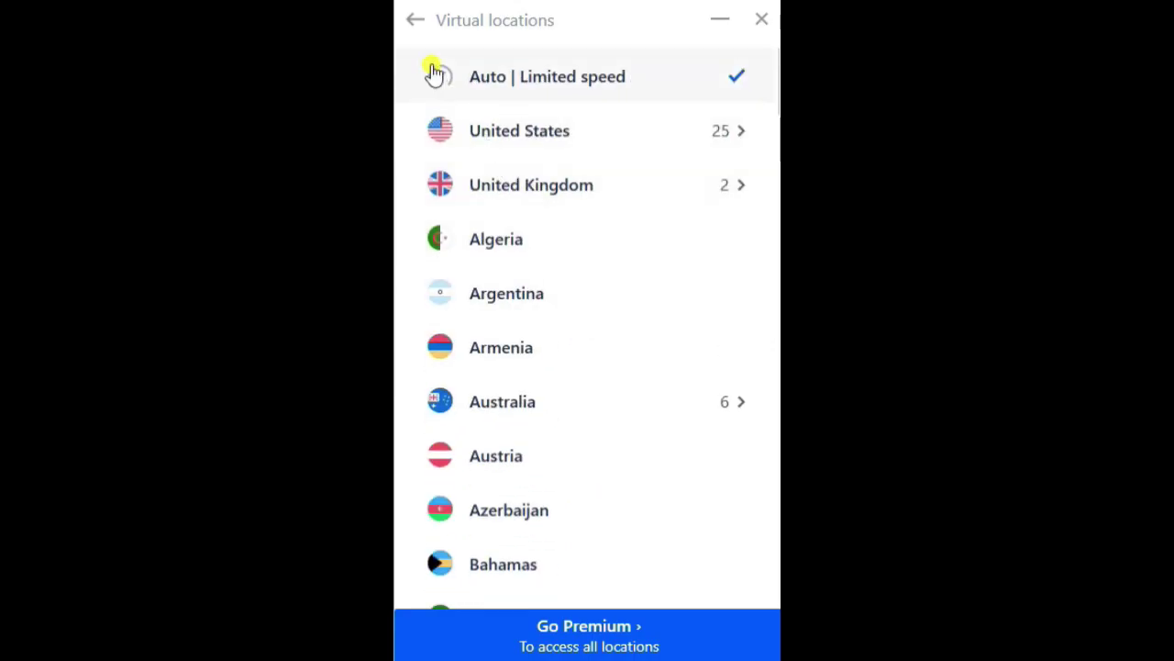
click(416, 20)
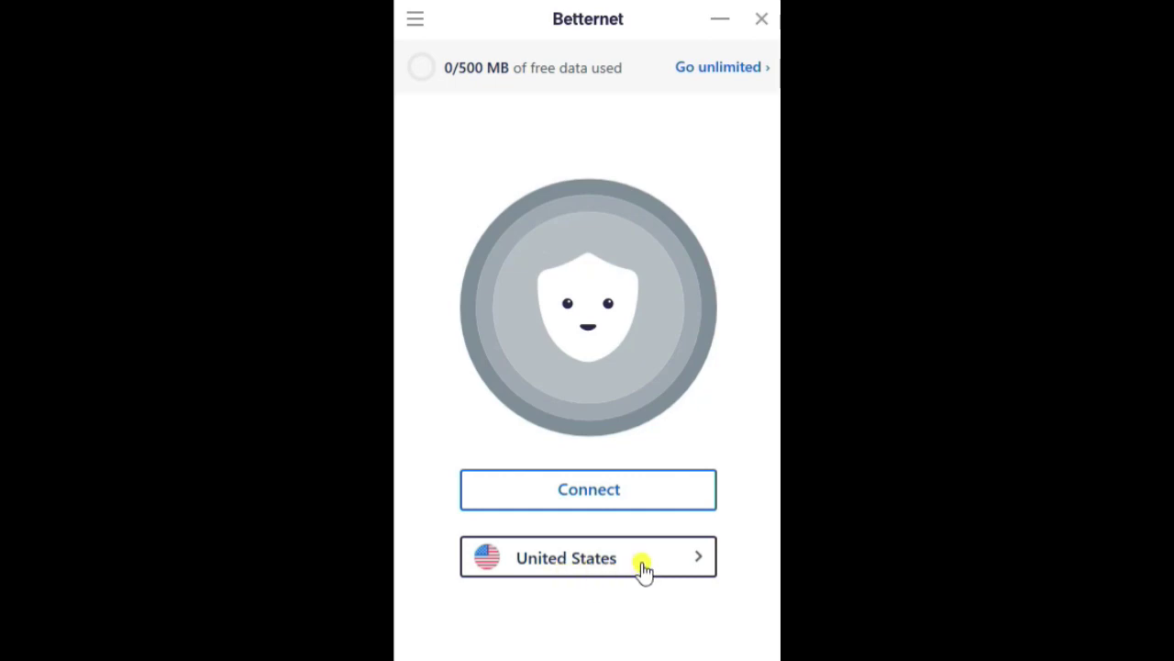
click(609, 497)
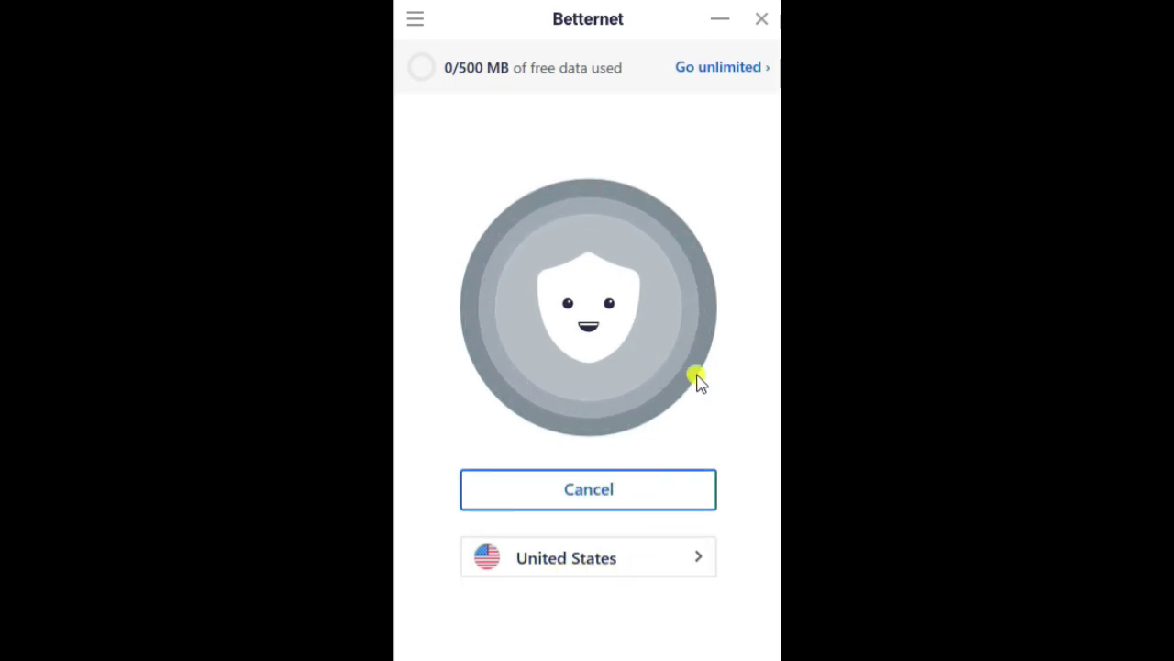